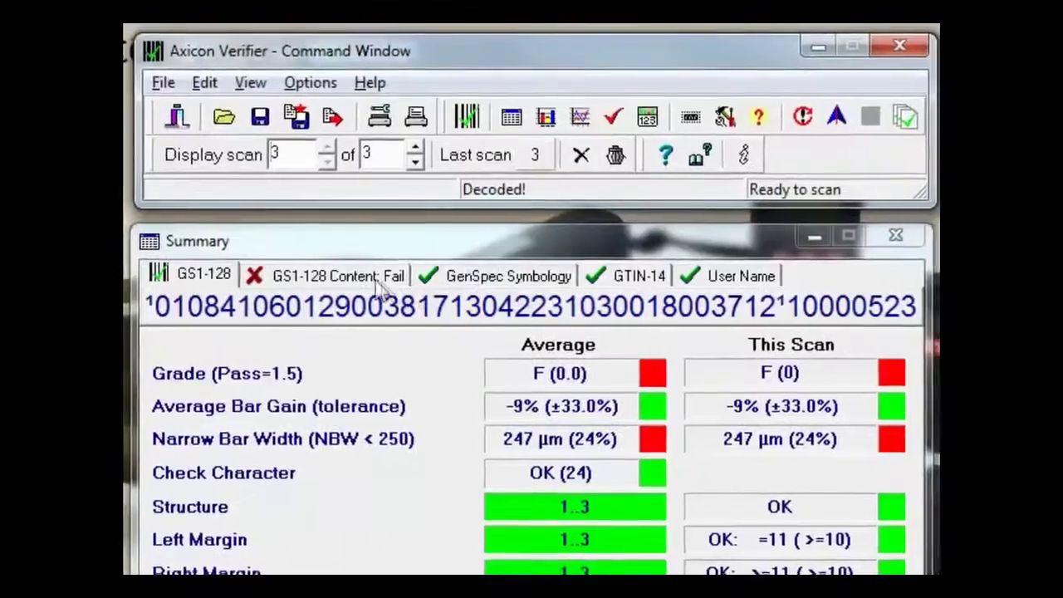
- Show the third scan's failing GS1-128 Content check in the Summary window
left_click(388, 276)
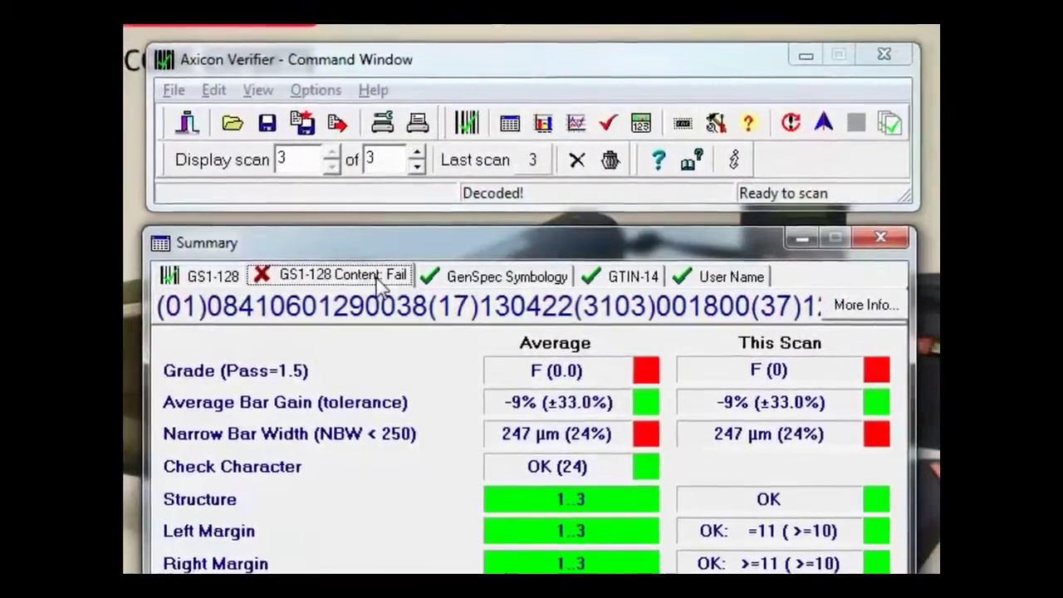
- Inspect the GS1-128 elements (01) GTIN, (17) expiry, (3103) net weight and (37) quantity
left_click(816, 304)
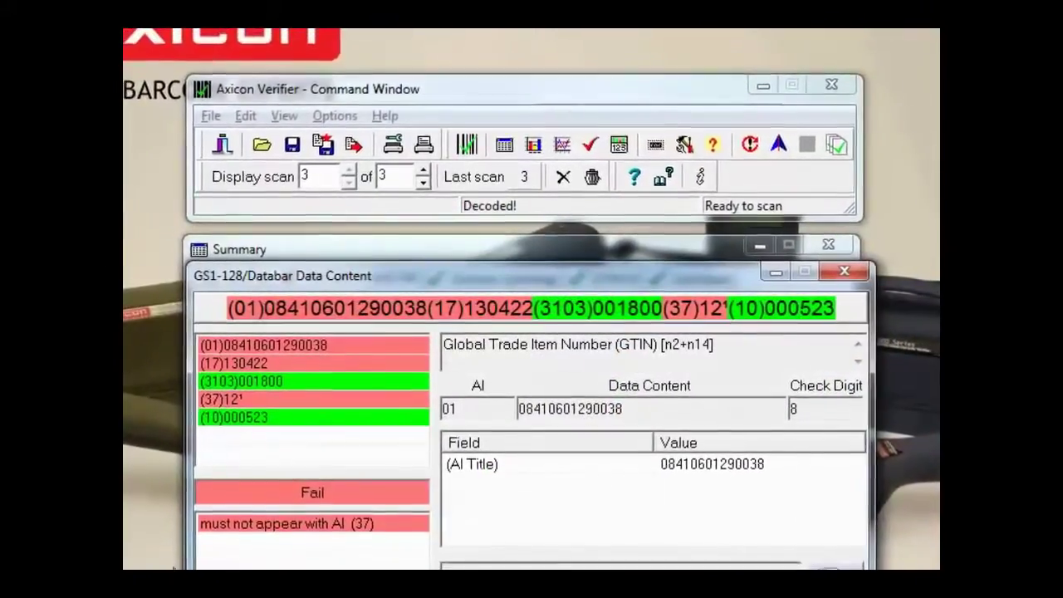
left_click(344, 344)
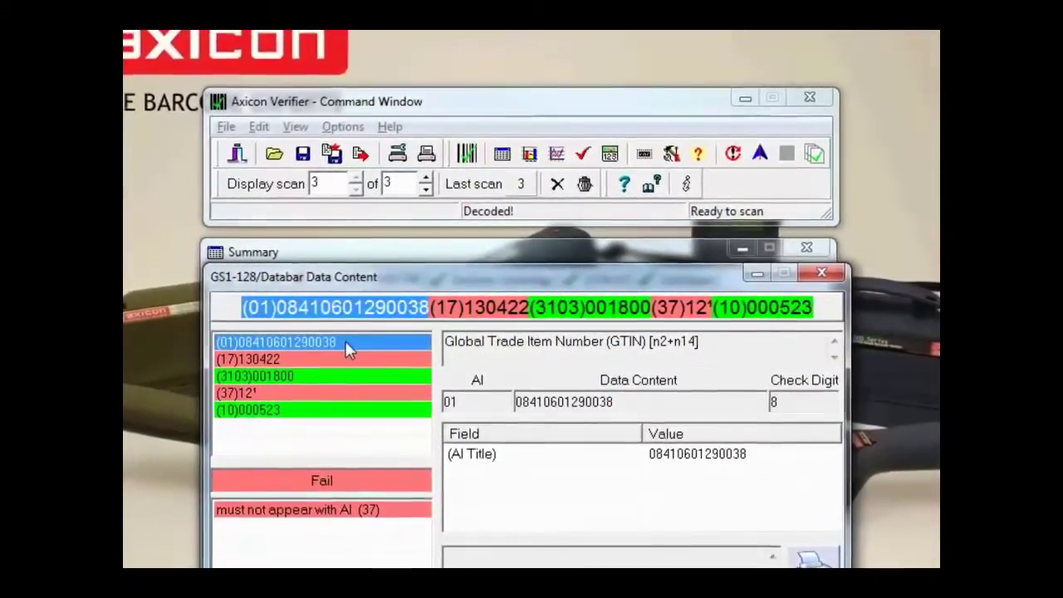
left_click(347, 357)
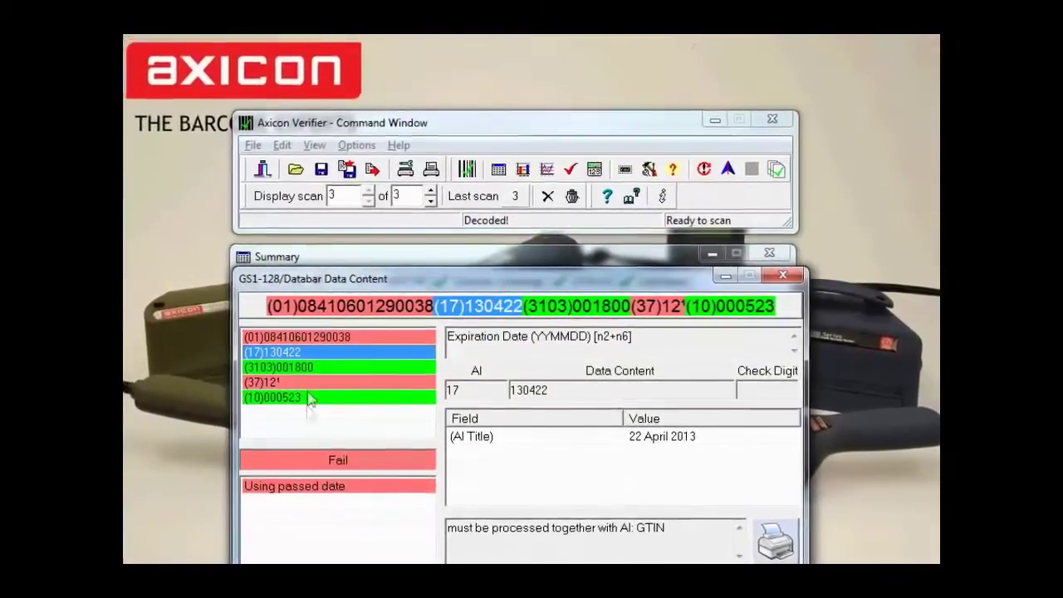
left_click(319, 366)
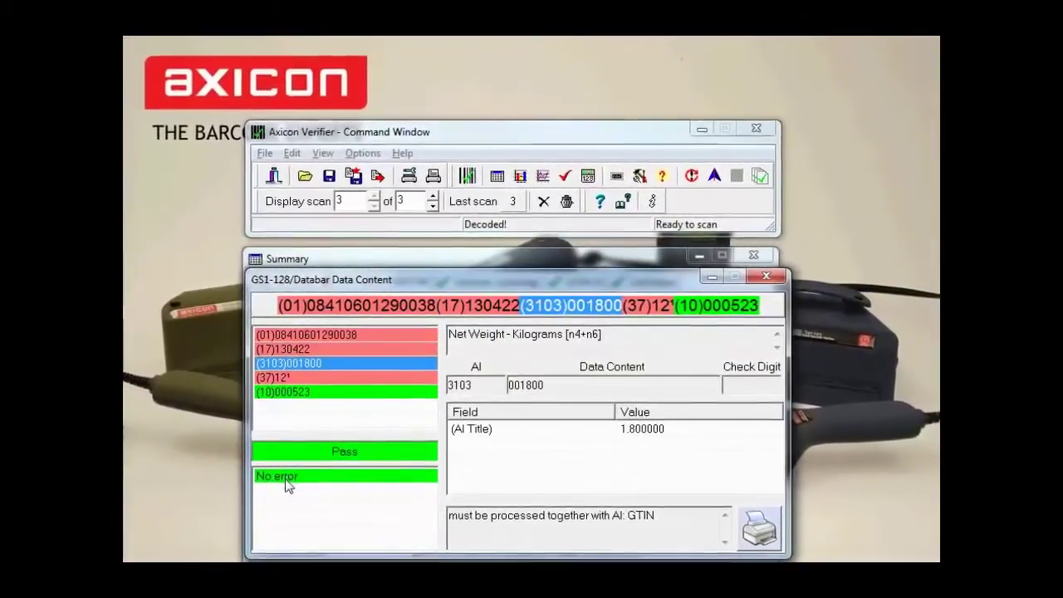
left_click(309, 376)
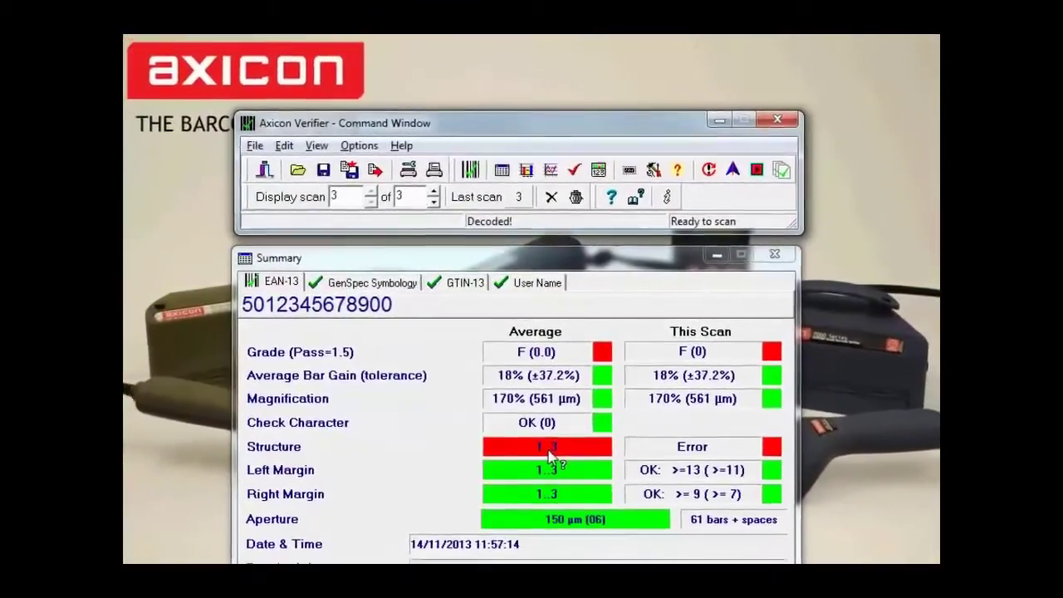
- View the EAN-13 grade chart and parameter table, then bring the Command Window forward
left_click(524, 180)
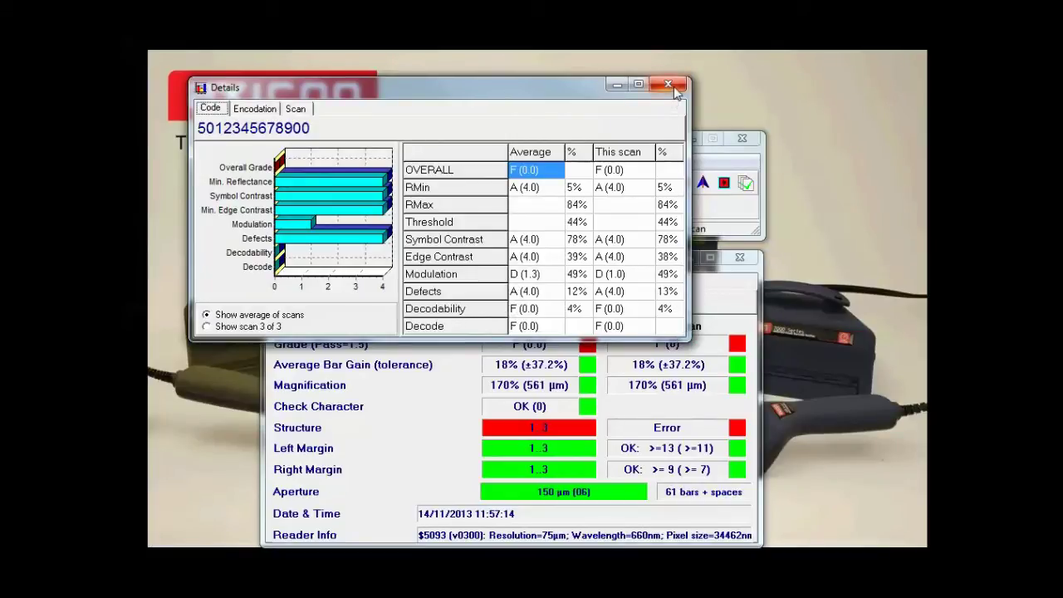
left_click(715, 168)
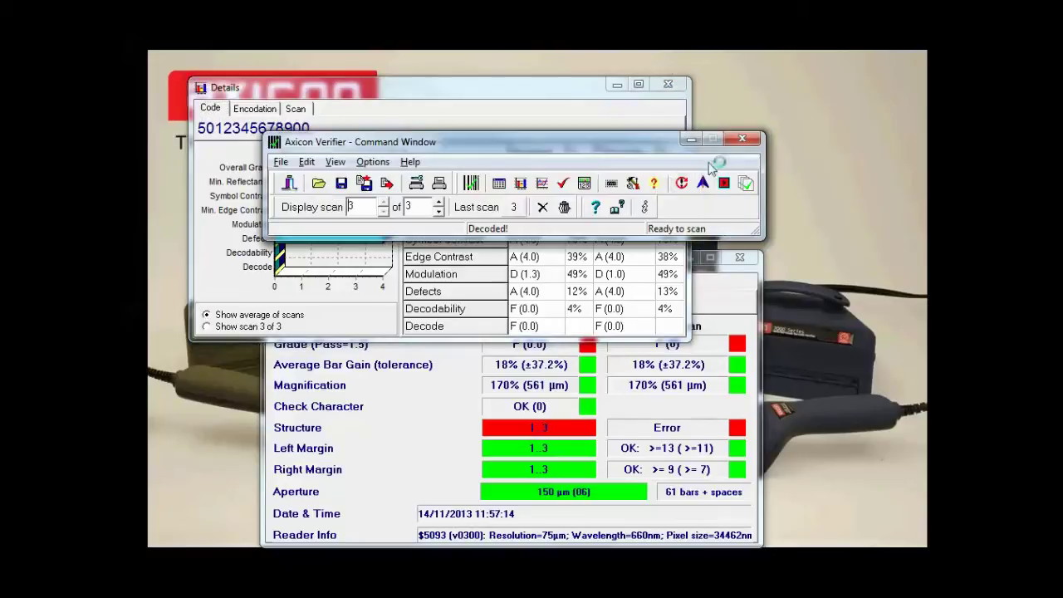
left_click(542, 184)
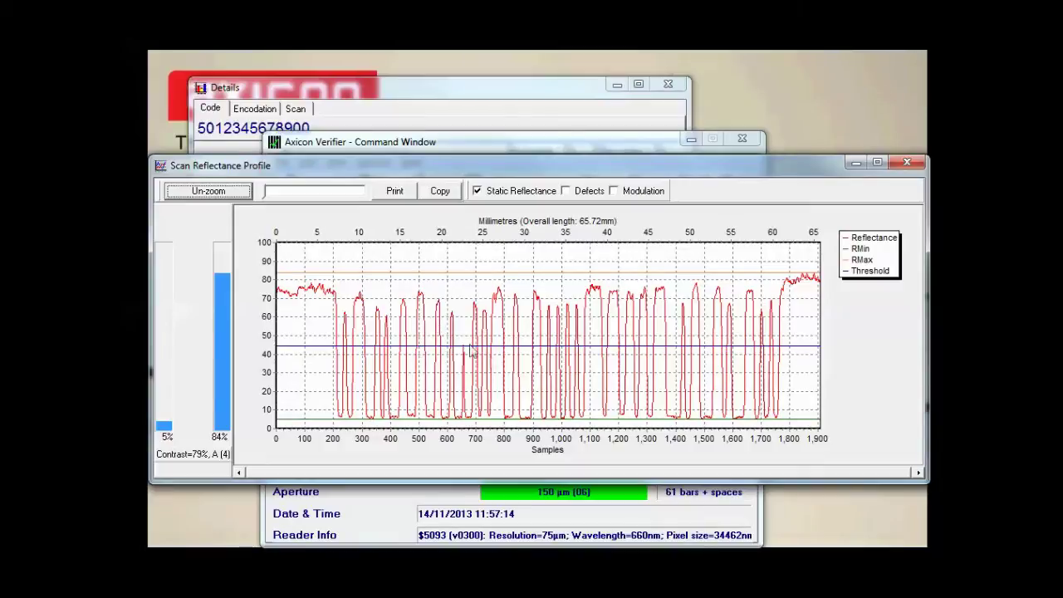
scroll(503, 378, "up", 3)
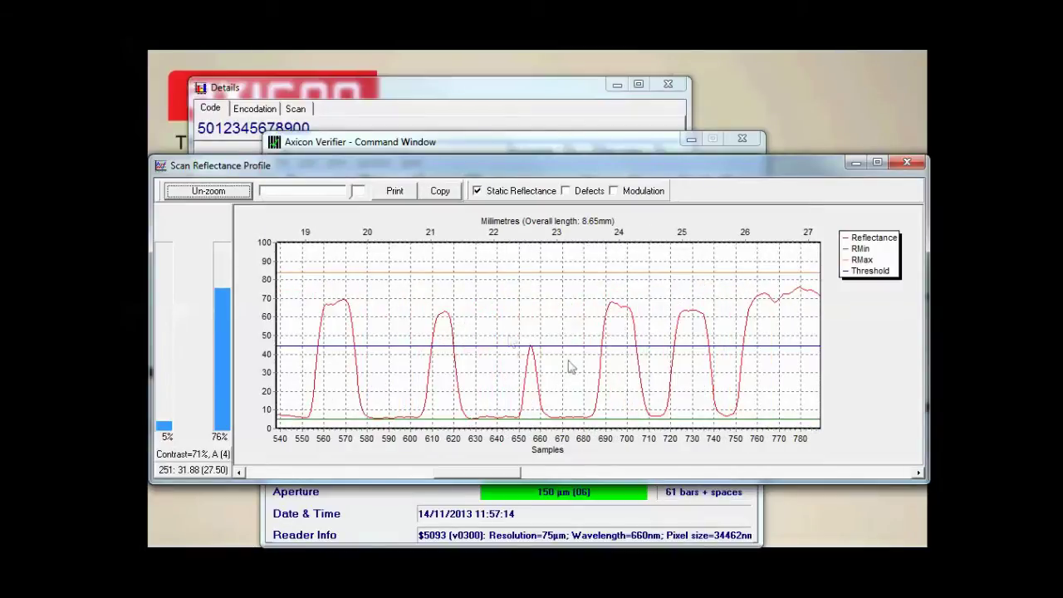
scroll(587, 376, "up", 2)
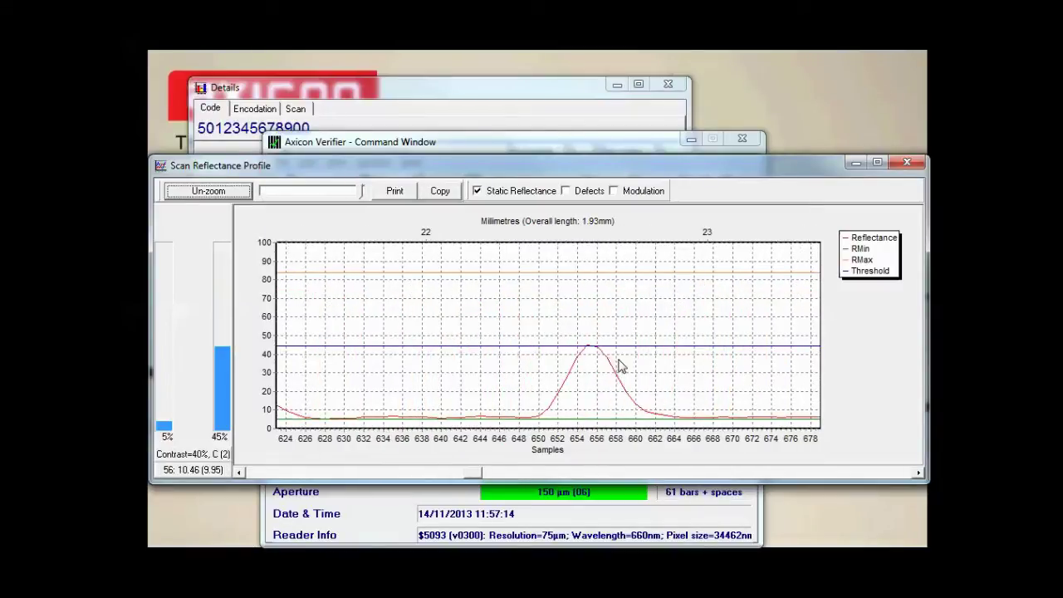
scroll(574, 349, "down", 5)
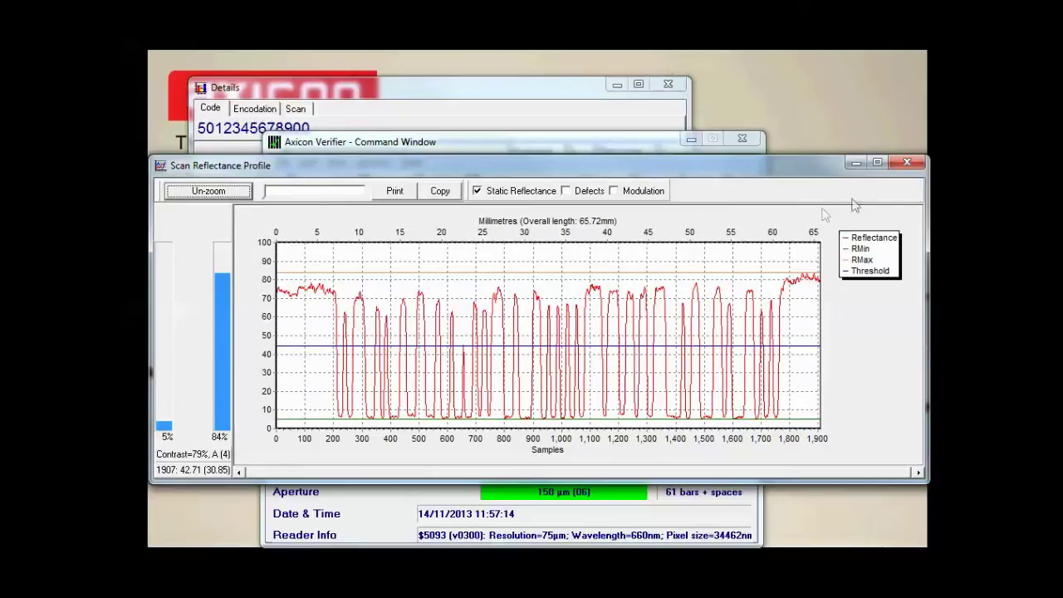
left_click(906, 163)
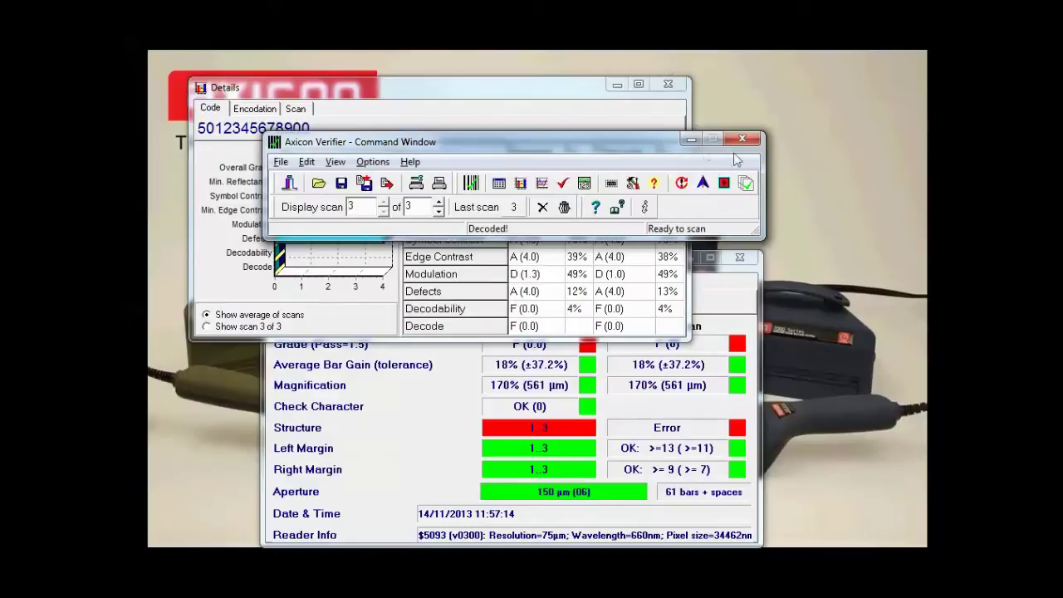
- Bring the EAN-13 Details window showing OVERALL F (0.0) back in front
left_click(562, 113)
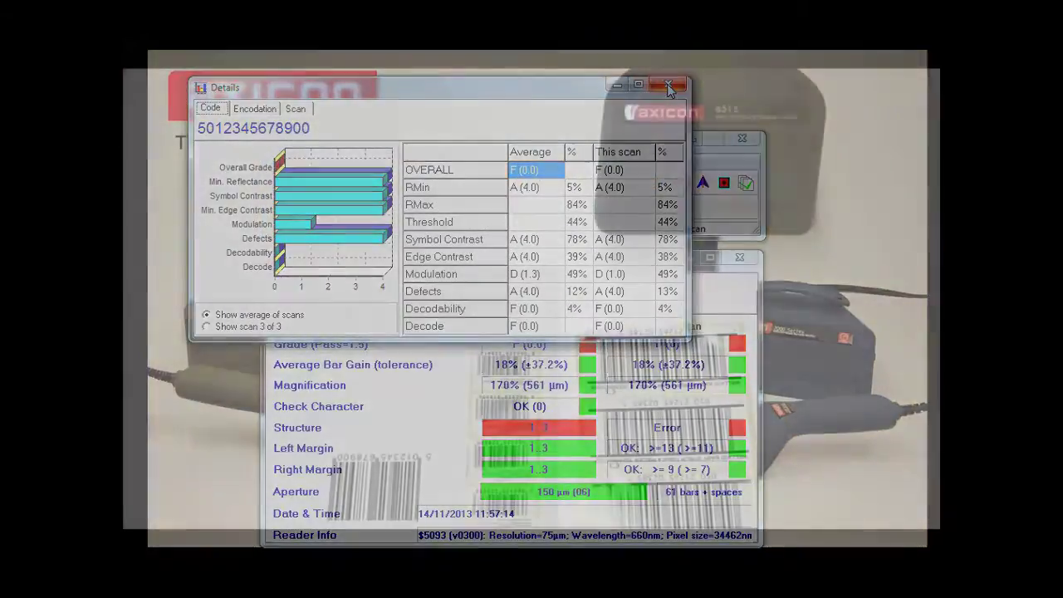